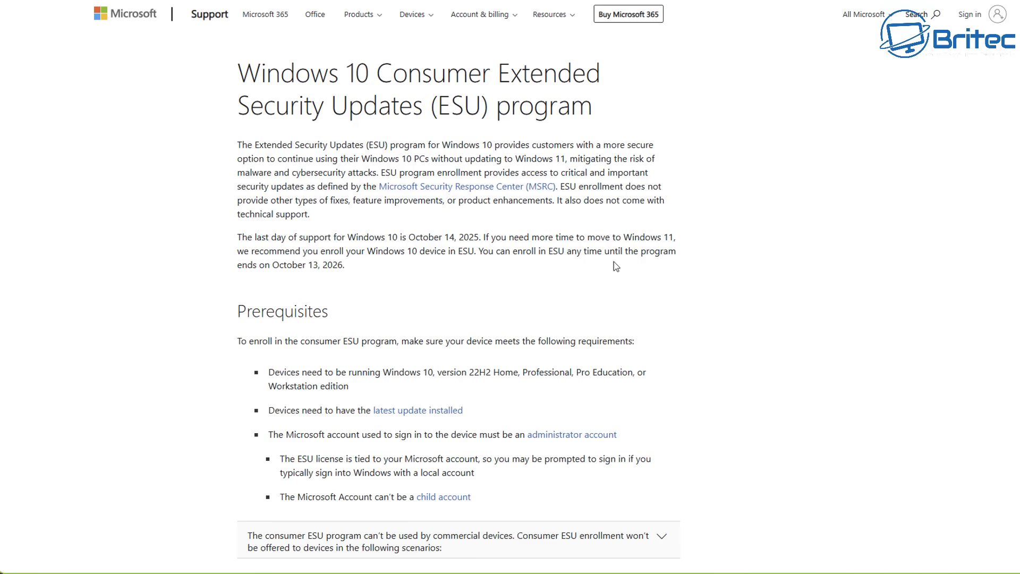
# - Scroll down to the ESU prerequisites and cost options, highlighting the ESU license and child-account notes
pyautogui.middleClick(901, 238)
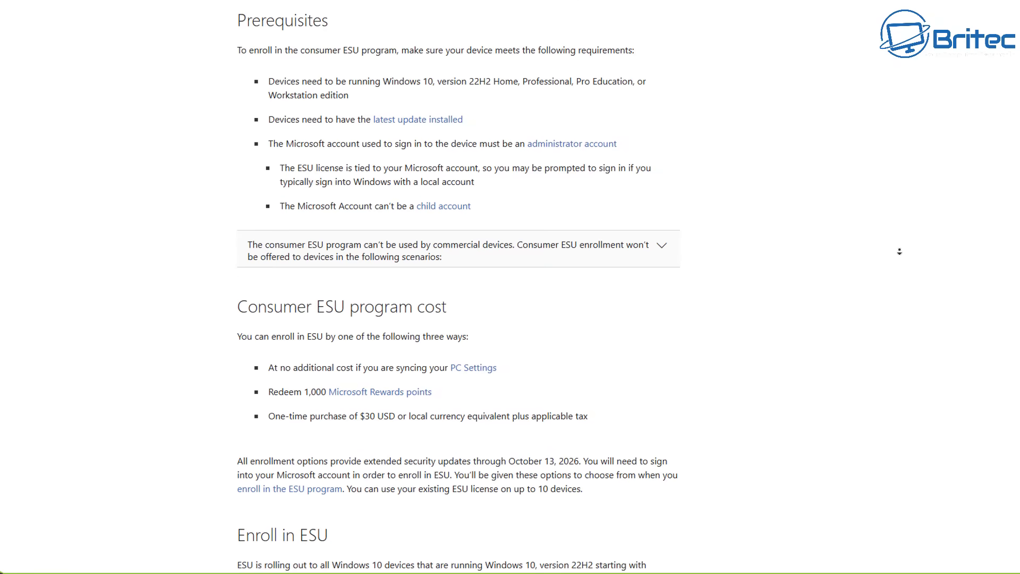
pyautogui.click(881, 244)
pyautogui.moveTo(280, 169); pyautogui.dragTo(659, 184)
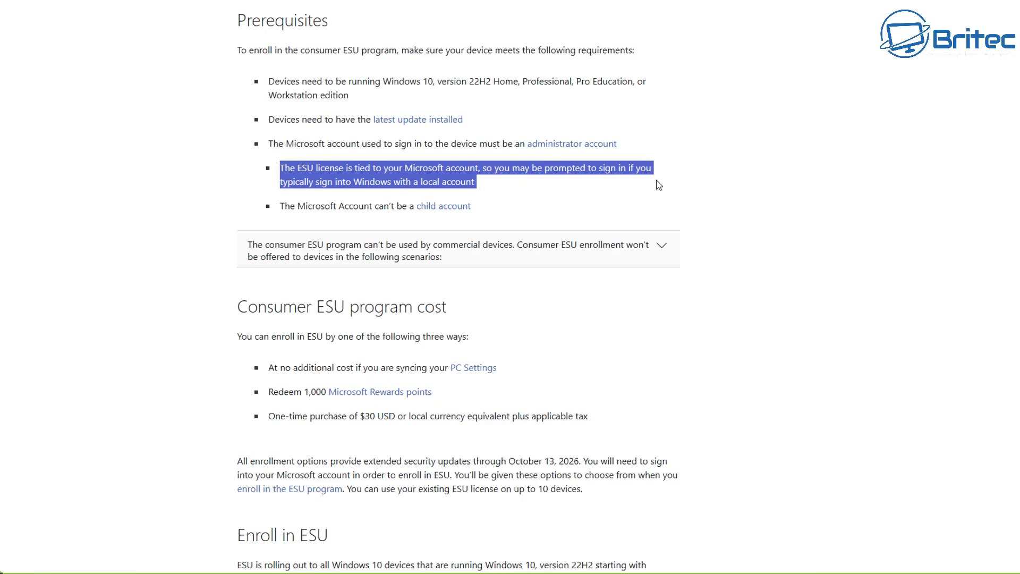
pyautogui.click(579, 212)
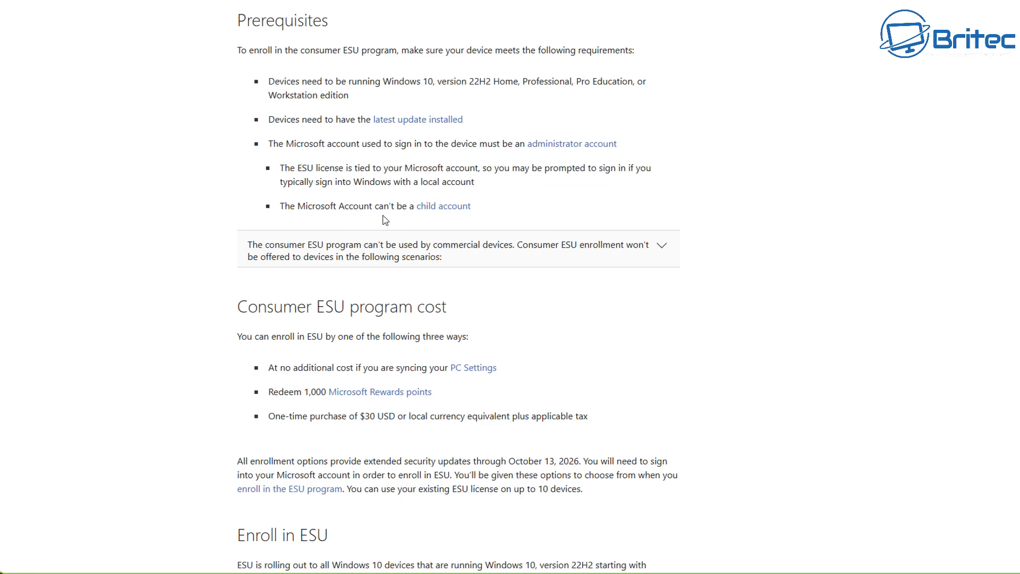
pyautogui.moveTo(282, 204); pyautogui.dragTo(527, 208)
pyautogui.click(526, 209)
# - Scroll to Enroll in ESU, highlighting the October 13, 2026 updates and Microsoft account sign-in sentences
pyautogui.middleClick(855, 292)
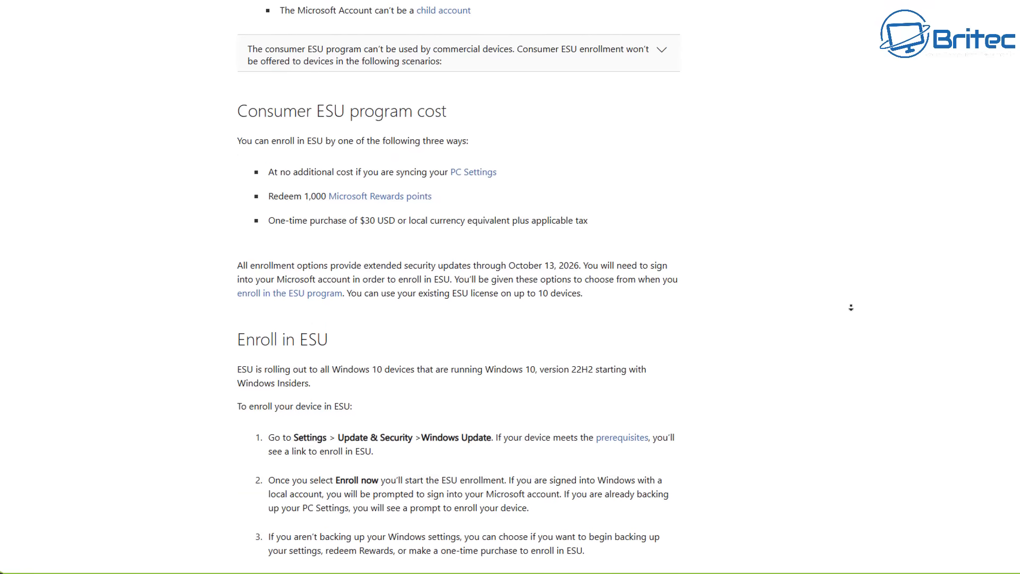
pyautogui.click(853, 309)
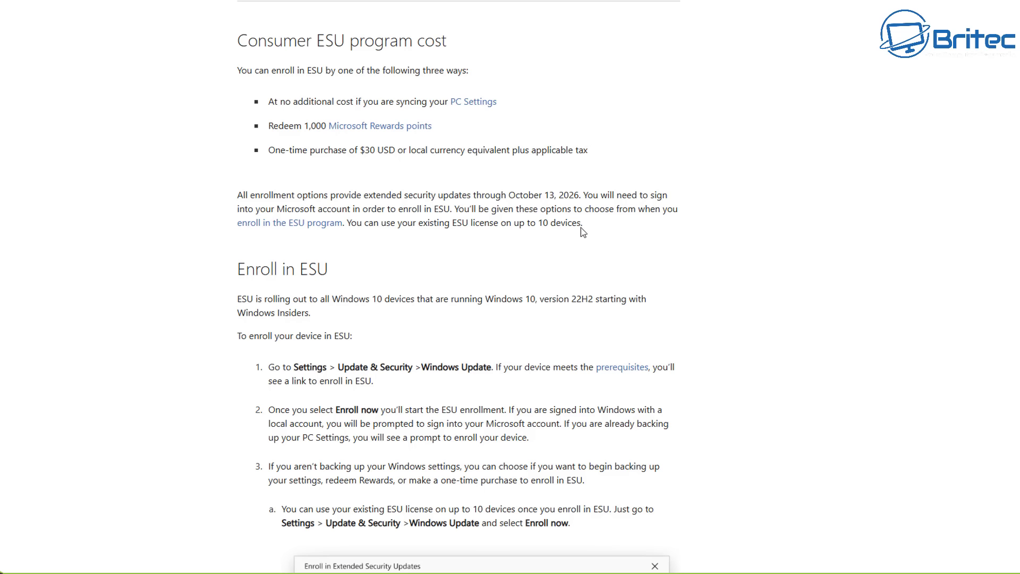
pyautogui.moveTo(581, 195); pyautogui.dragTo(237, 199)
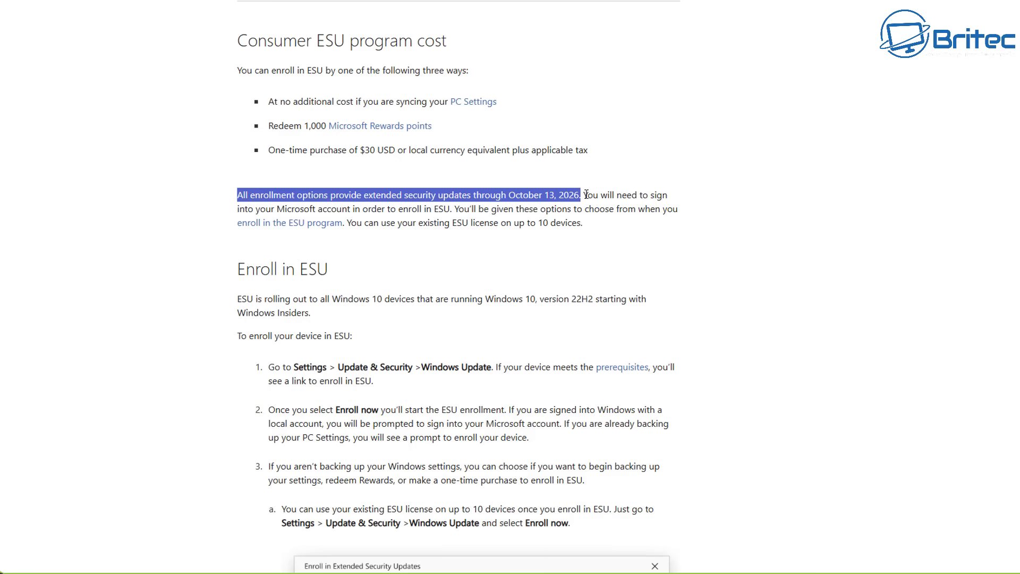
pyautogui.moveTo(586, 194); pyautogui.dragTo(449, 215)
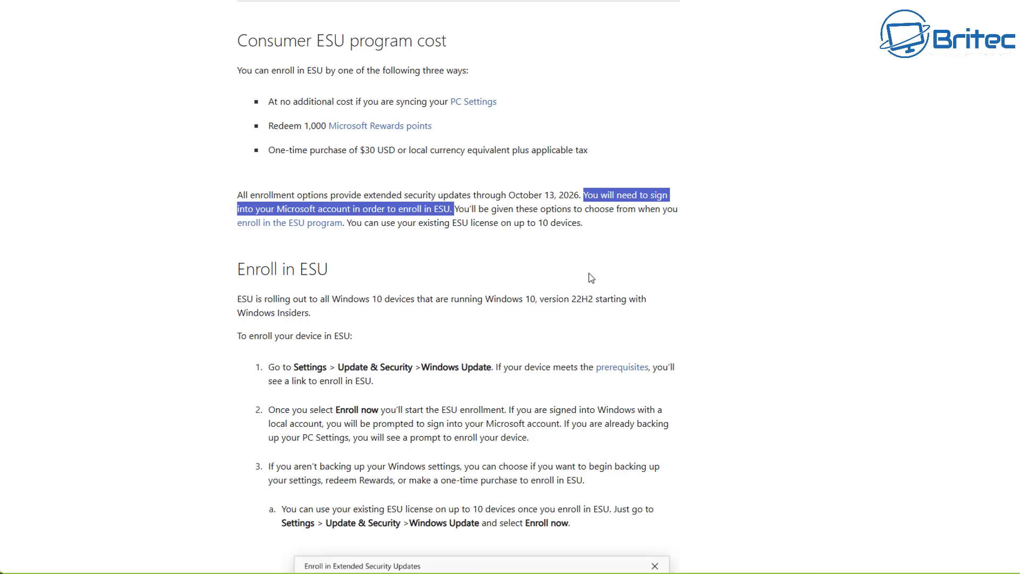
pyautogui.click(601, 221)
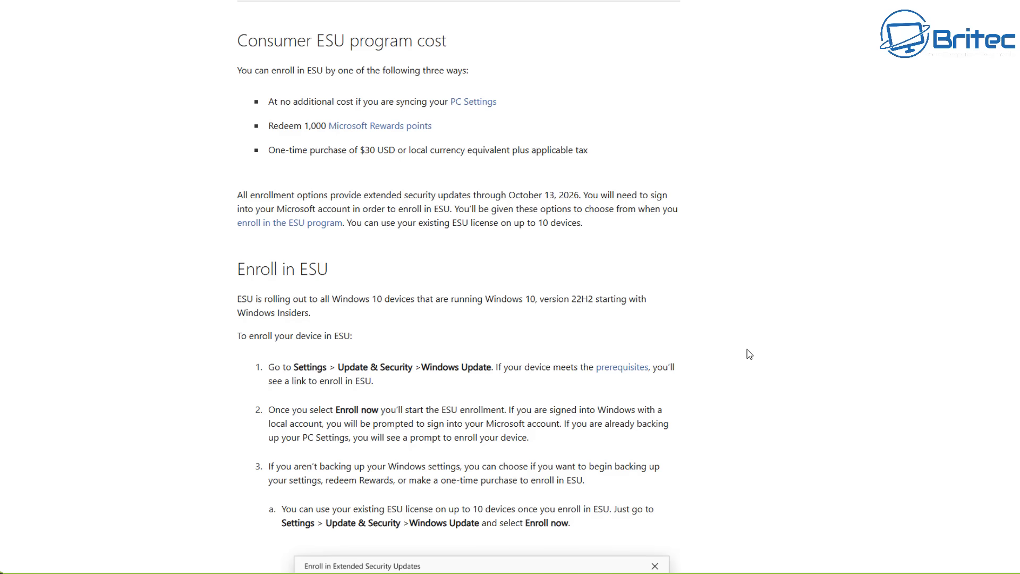
pyautogui.middleClick(954, 308)
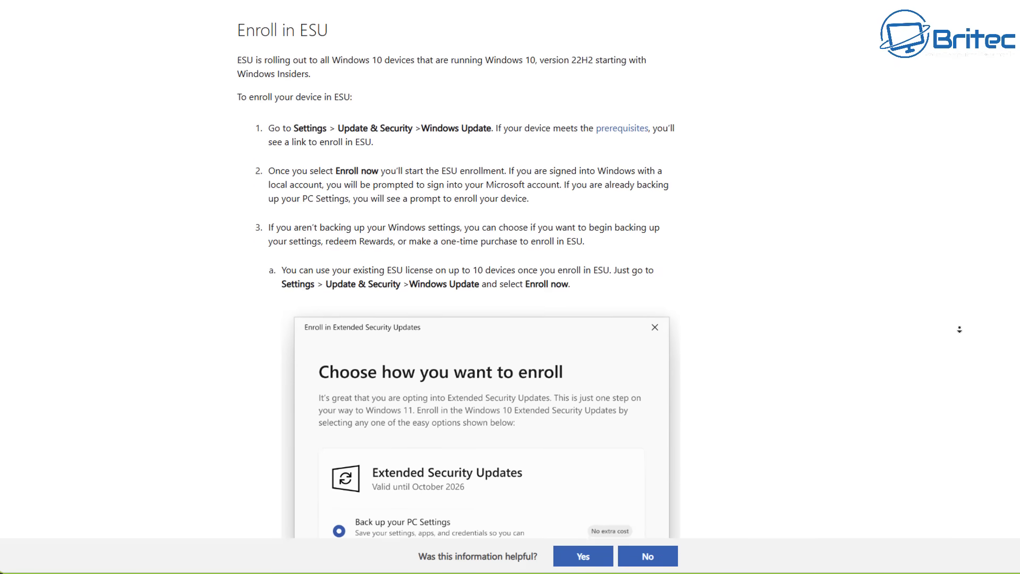
# - Scroll to the FAQ and expand, then collapse, 'How long will the consumer ESU program be available?'
pyautogui.middleClick(959, 329)
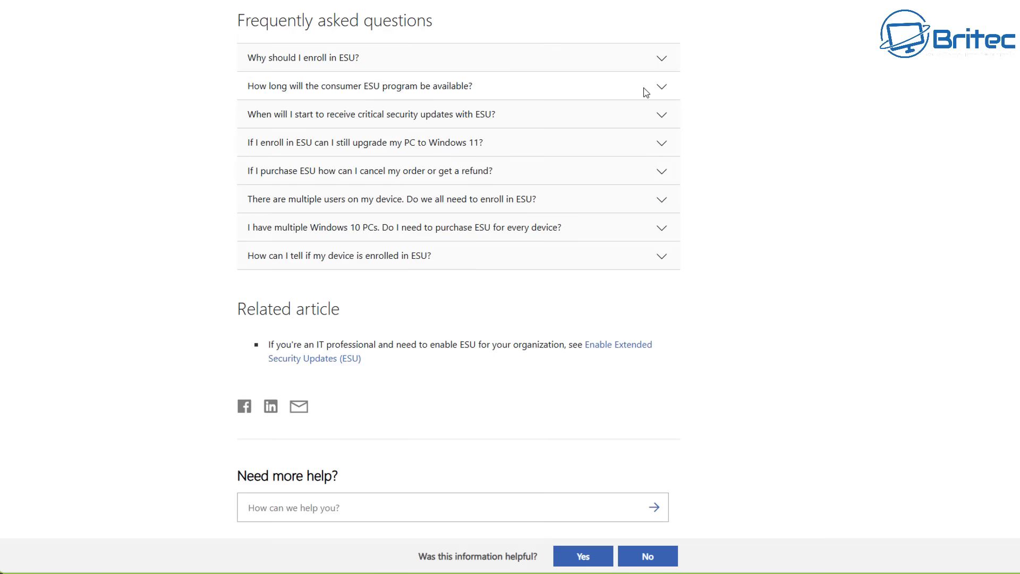
pyautogui.click(661, 86)
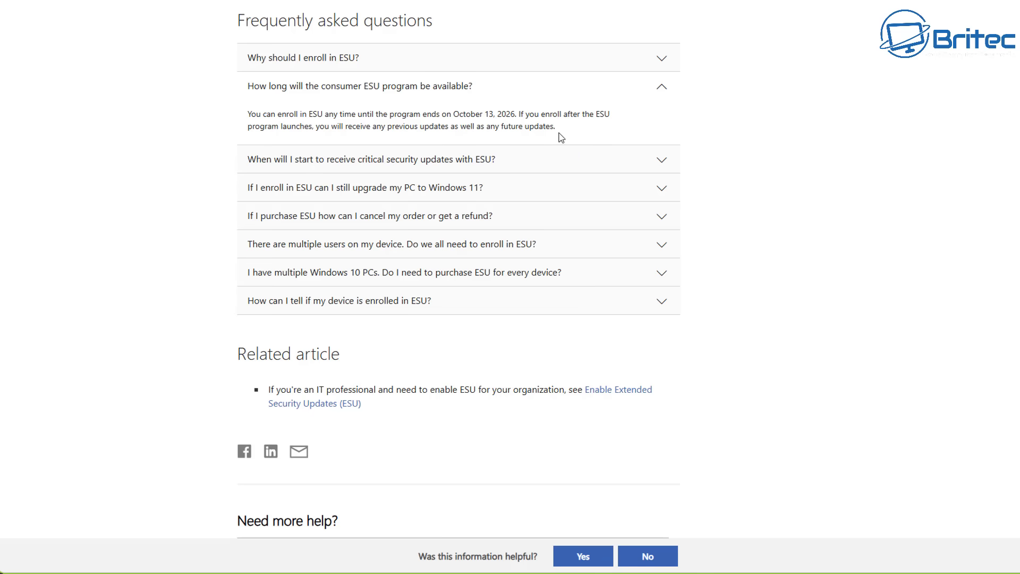
pyautogui.click(661, 87)
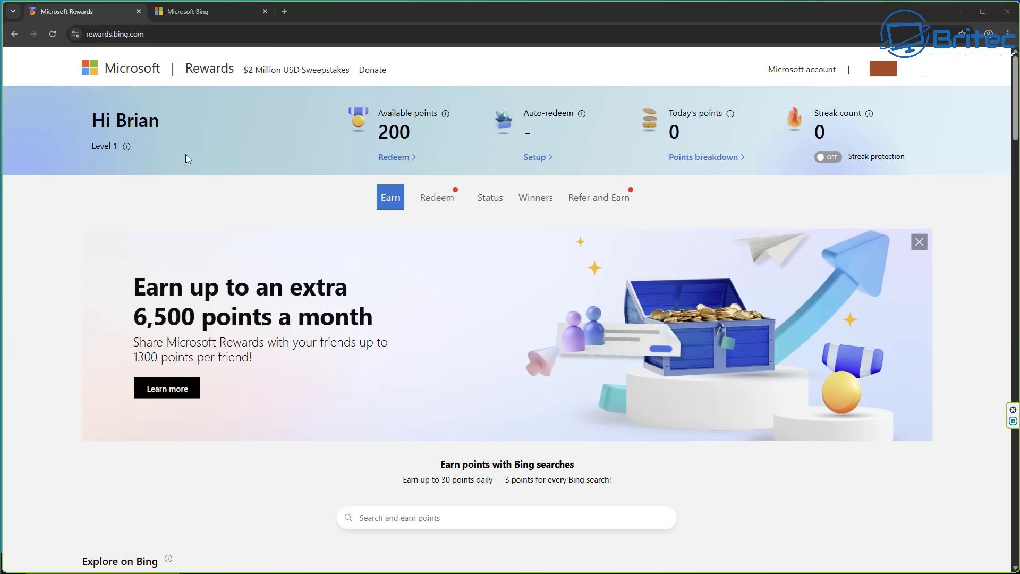
# - Check the Bing app bonus offer, return to the 200-point Rewards dashboard, and open Start
pyautogui.click(194, 14)
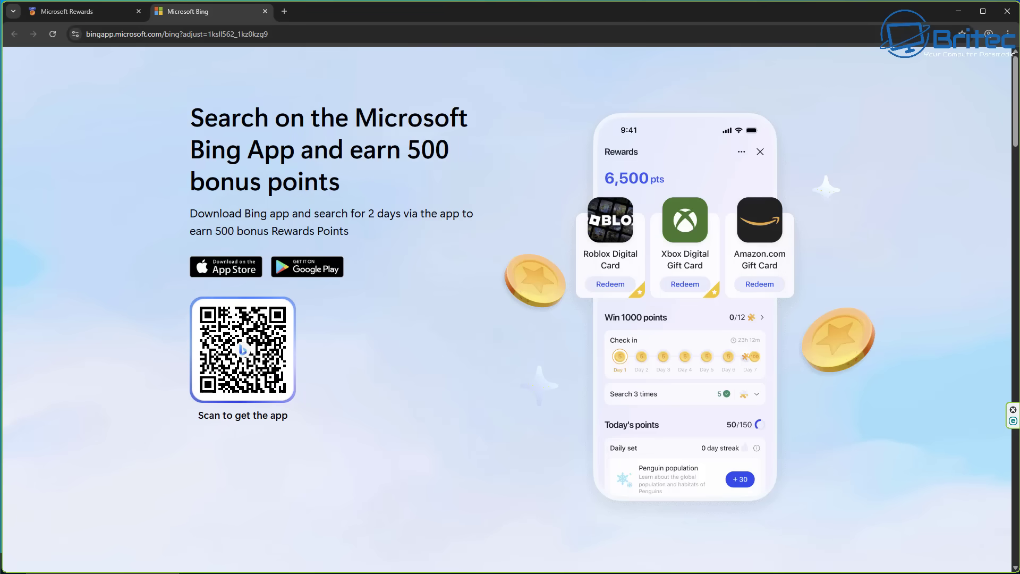
pyautogui.click(79, 12)
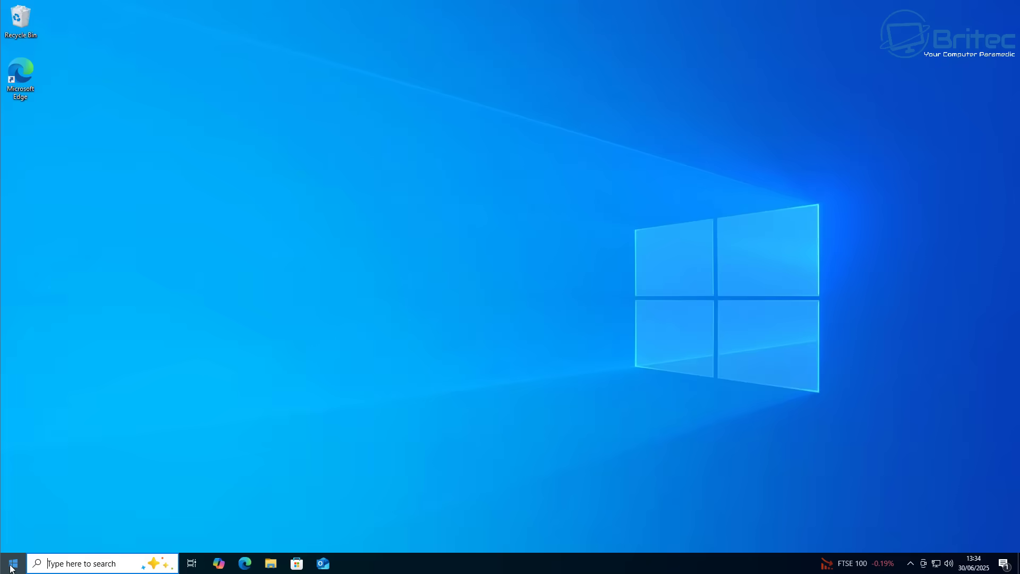
pyautogui.click(13, 563)
# - Launch Settings and view the Windows Update and Activation pages under Update & Security
pyautogui.click(12, 518)
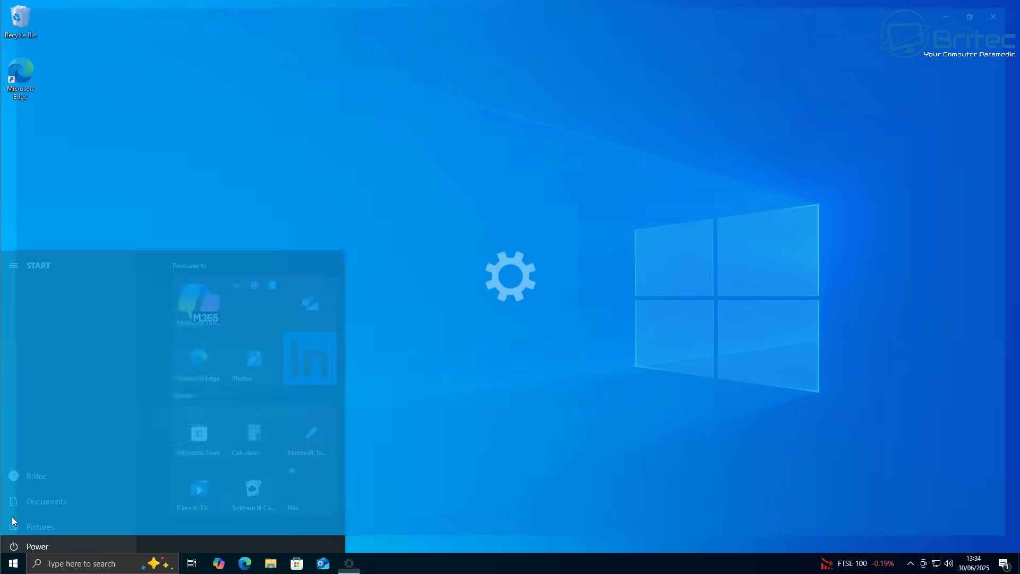
pyautogui.click(531, 289)
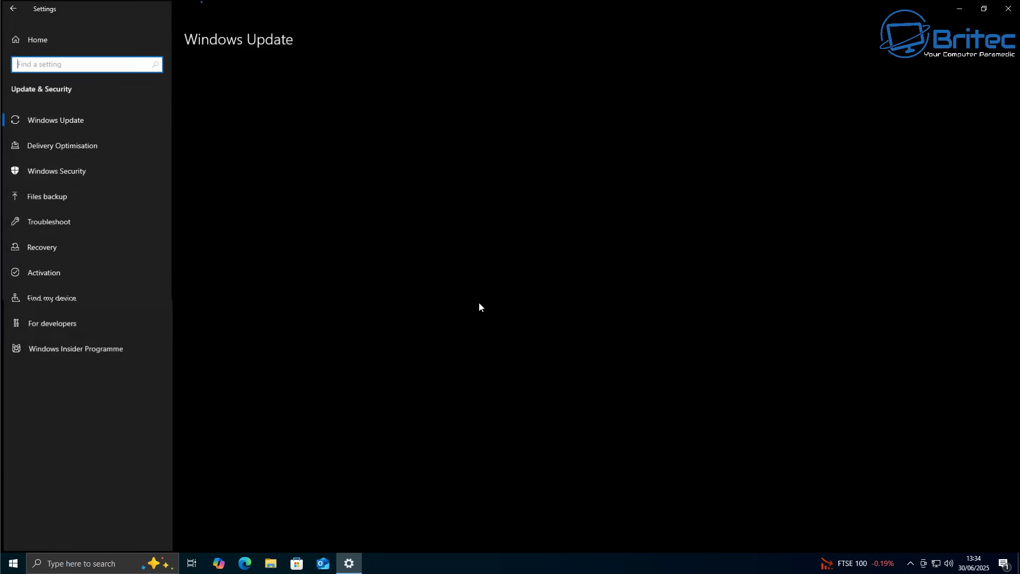
pyautogui.click(20, 273)
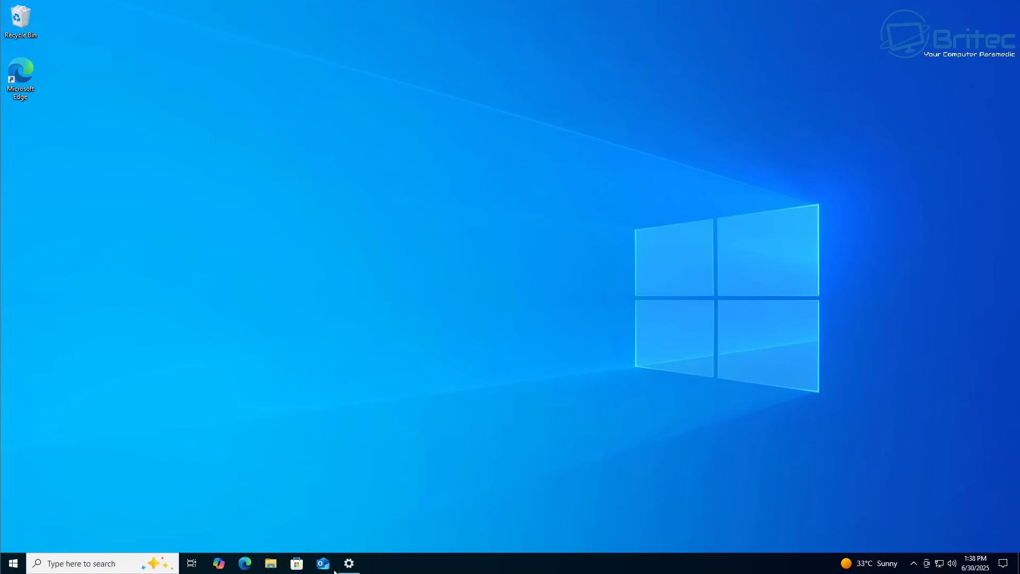
# - Open Settings from the taskbar and run Check for updates on the Windows Update page
pyautogui.click(349, 562)
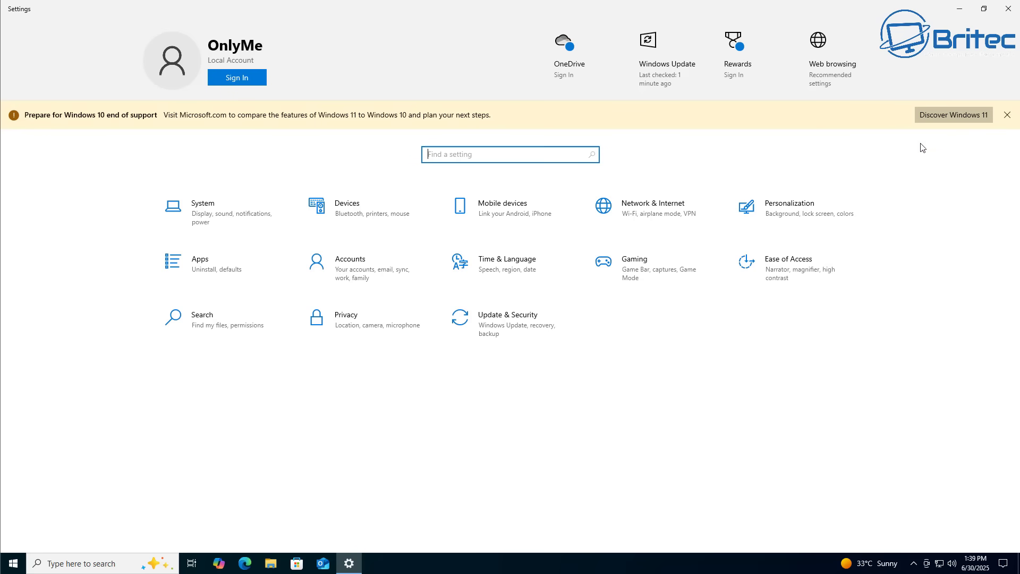
pyautogui.click(512, 329)
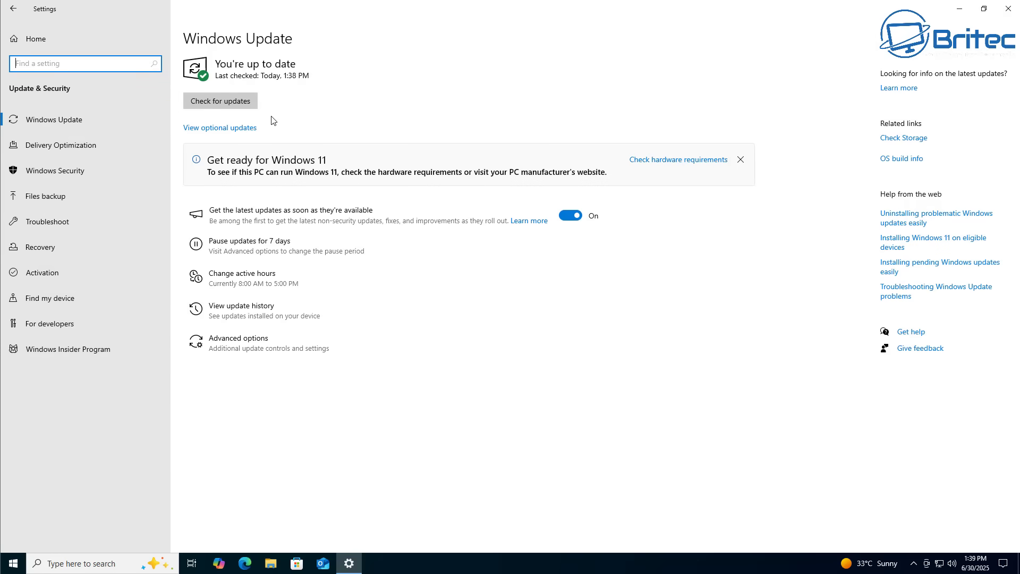
pyautogui.click(239, 102)
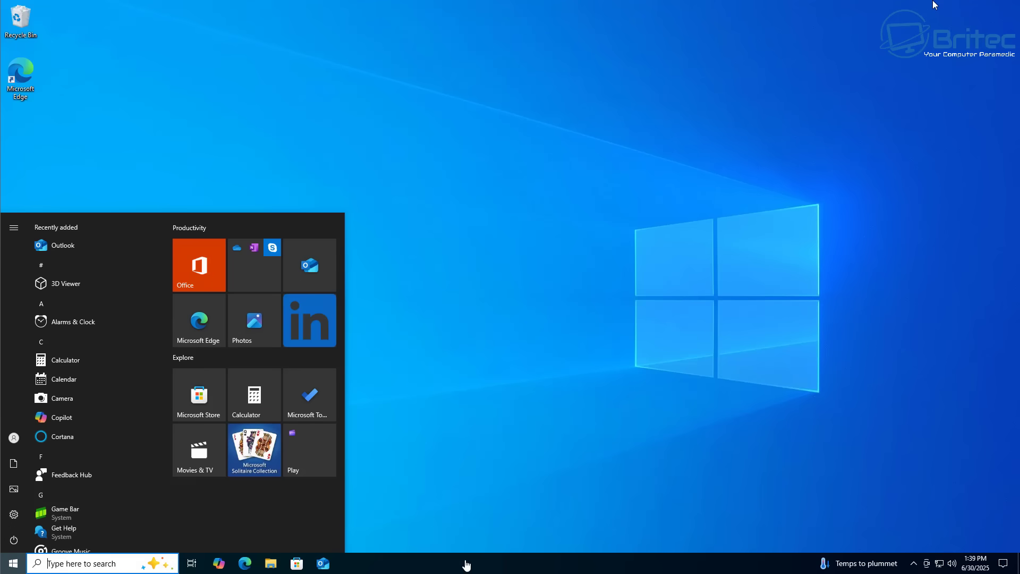
pyautogui.write('backup')
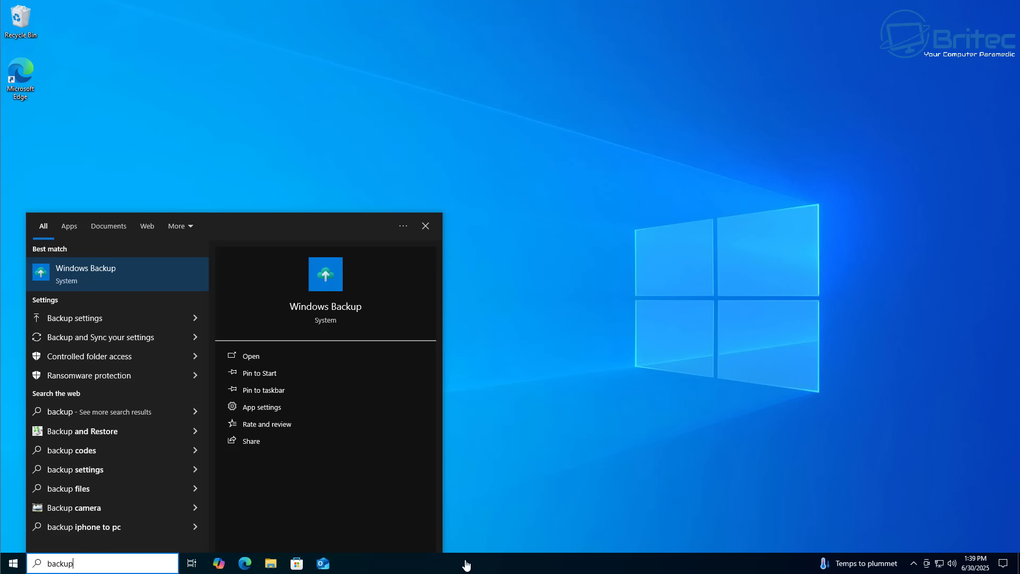
pyautogui.click(143, 274)
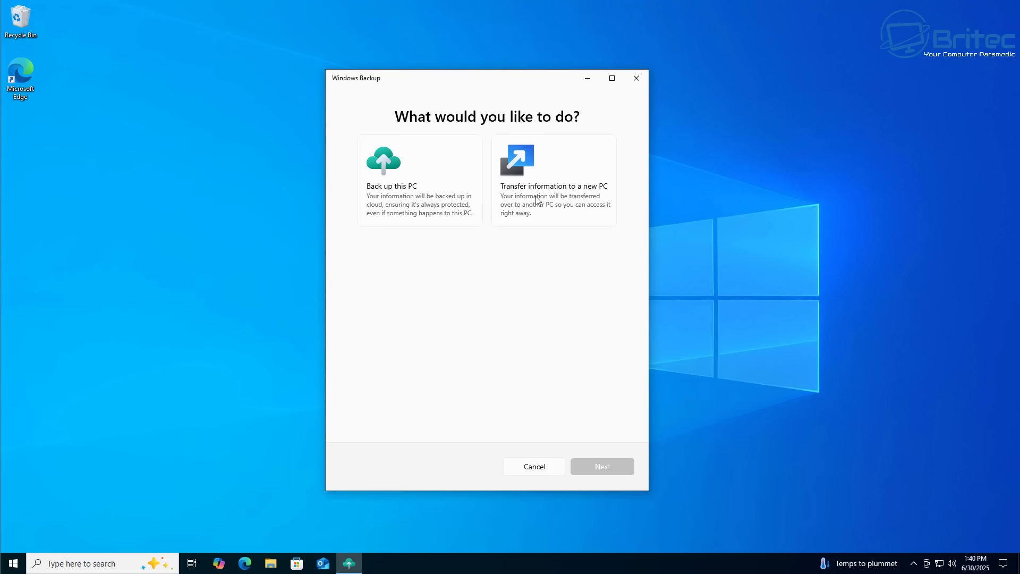
pyautogui.click(570, 201)
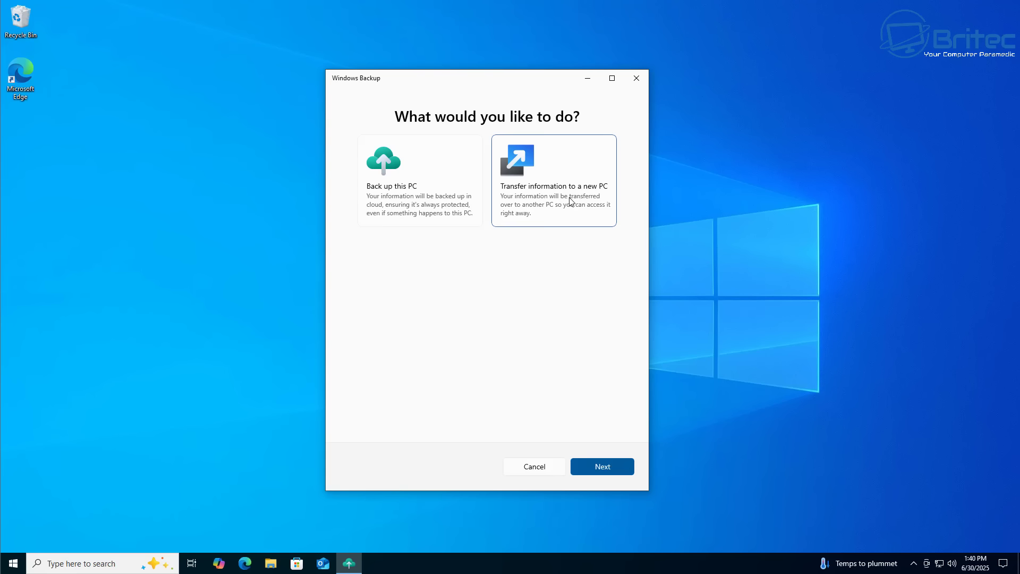
pyautogui.click(469, 205)
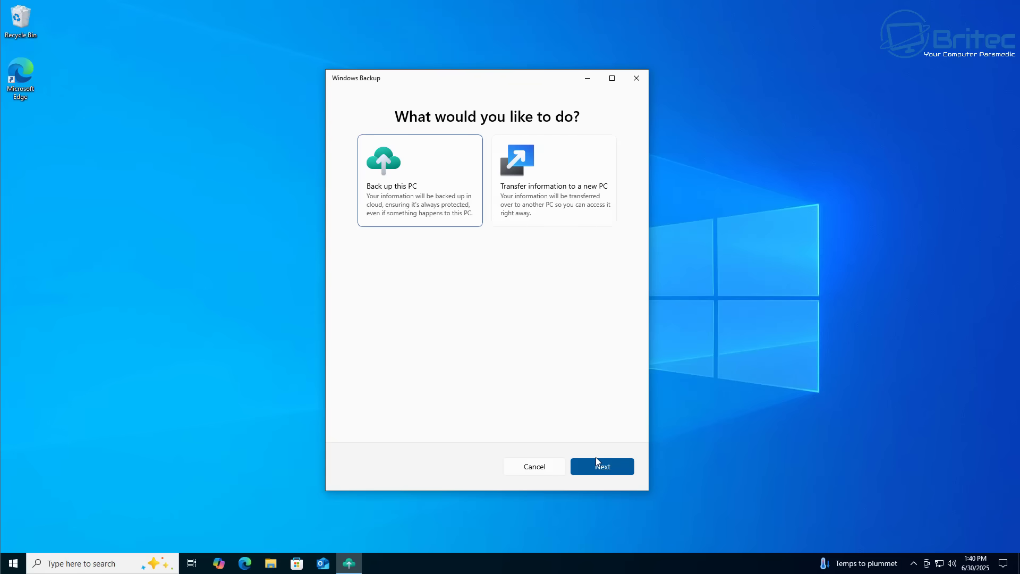
pyautogui.click(596, 460)
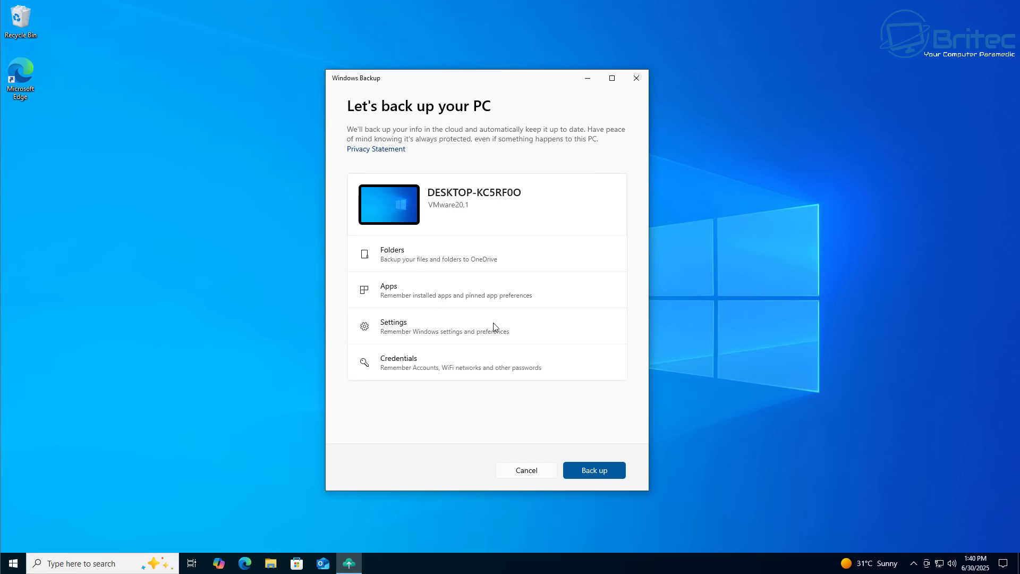
pyautogui.click(596, 473)
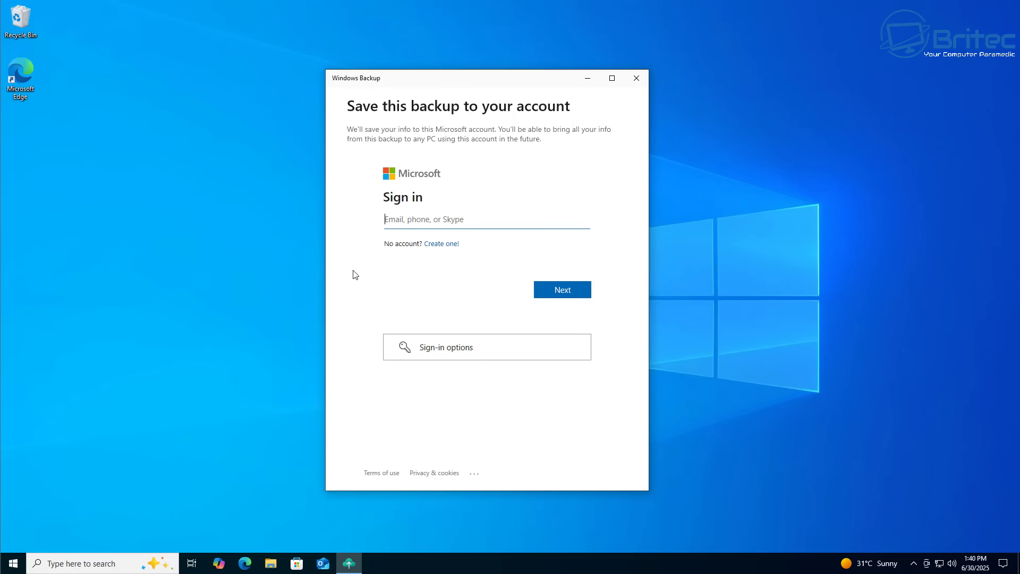
pyautogui.click(640, 83)
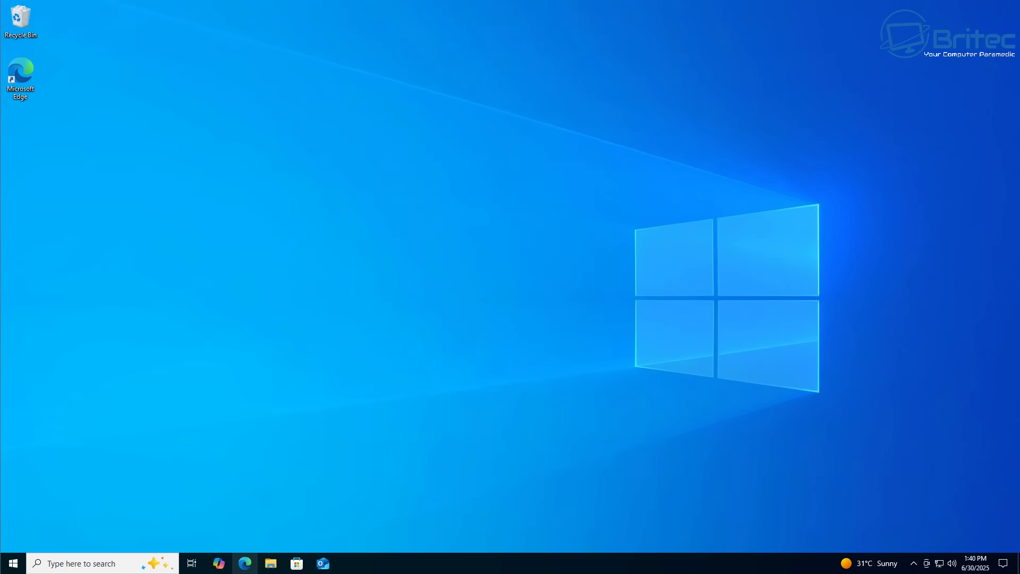
pyautogui.click(64, 562)
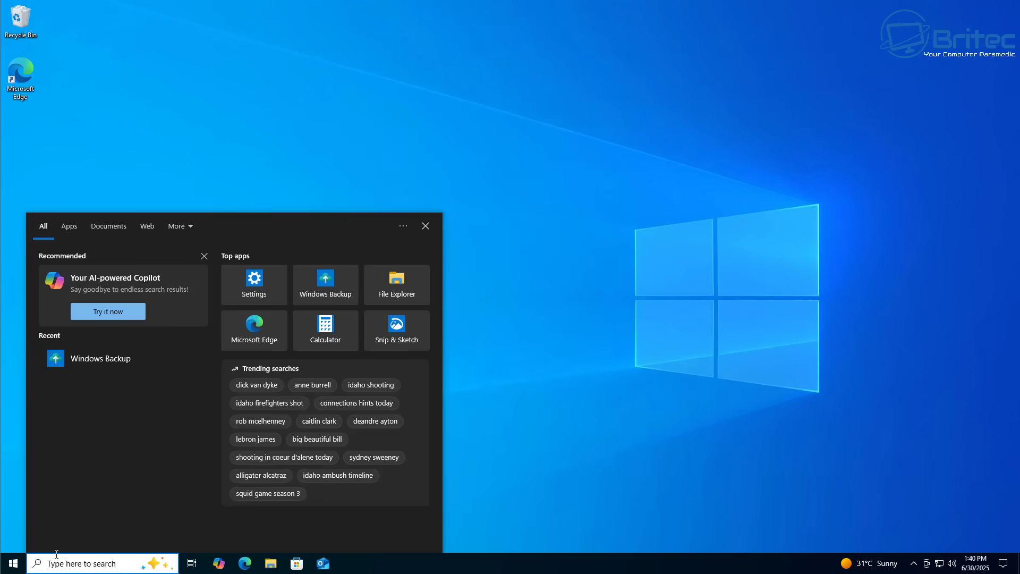
pyautogui.click(96, 358)
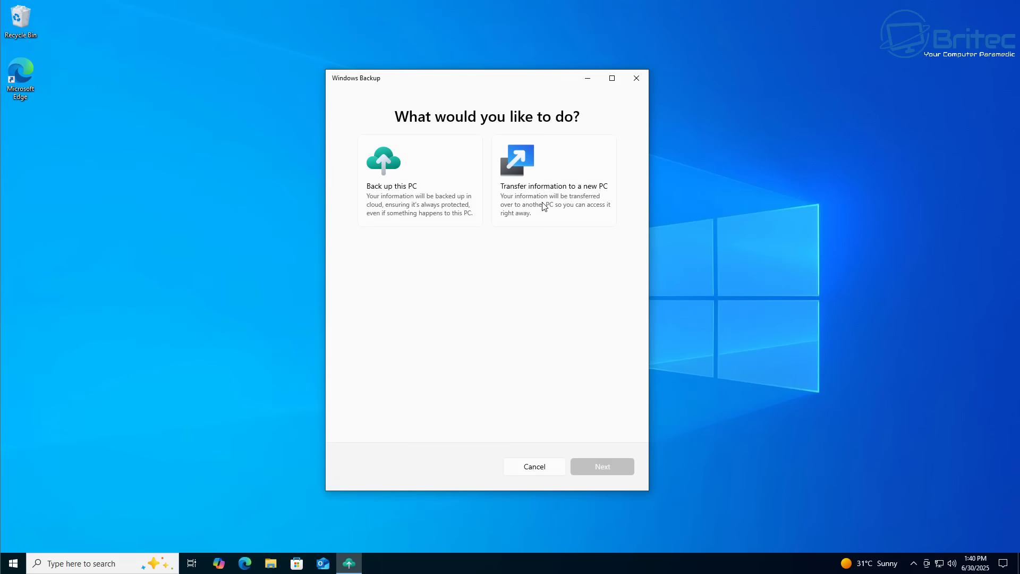
pyautogui.click(543, 206)
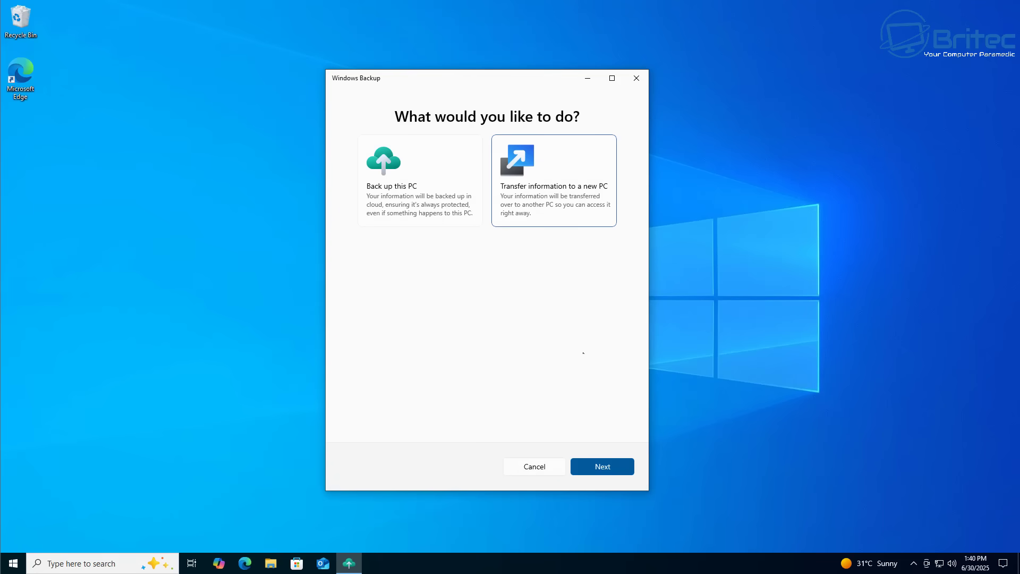
pyautogui.click(611, 469)
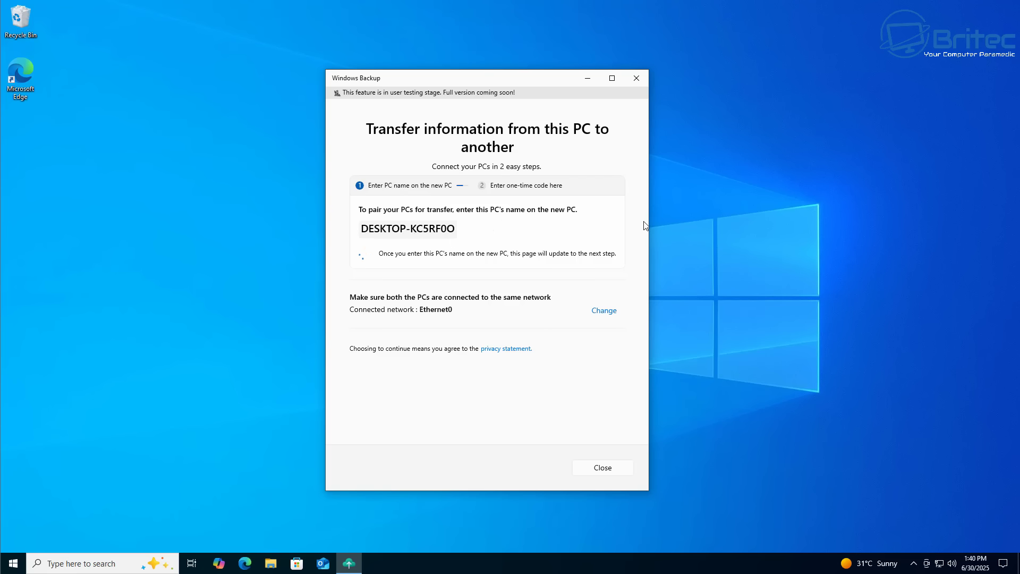
pyautogui.click(635, 81)
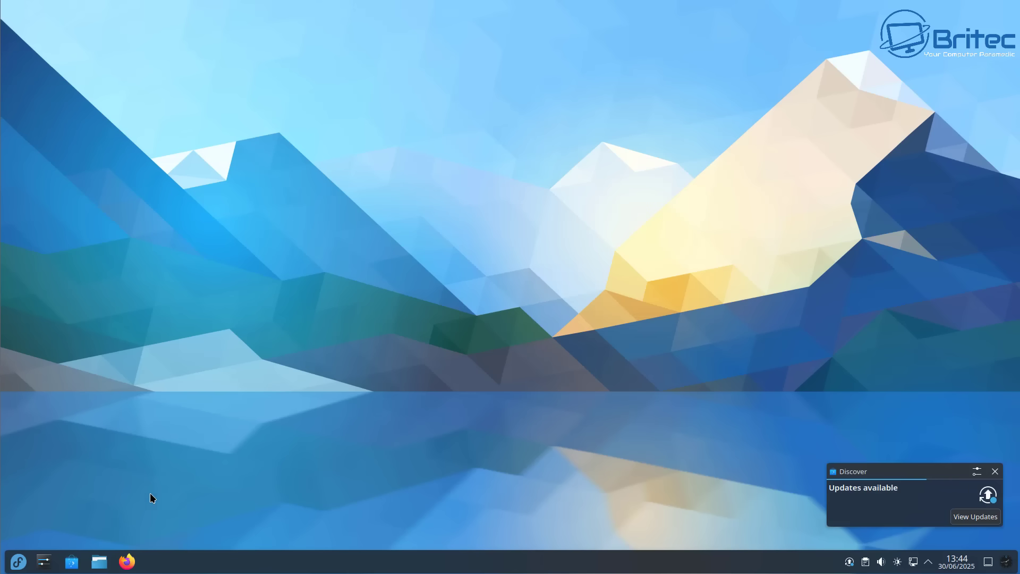
# - View Discover's updates, expand the 899-package Fedora system upgrade, and start Update All
pyautogui.click(980, 499)
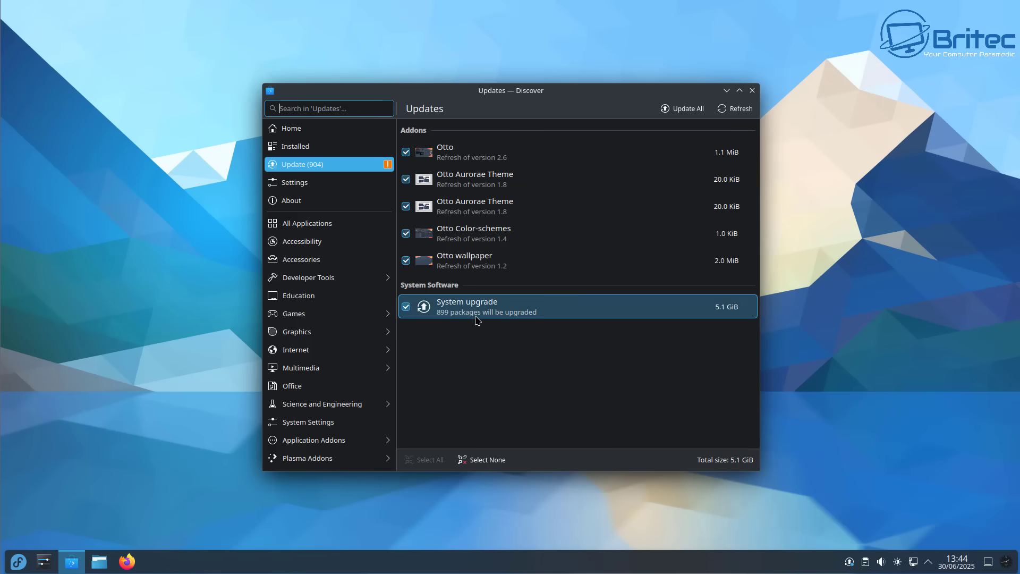
pyautogui.click(476, 320)
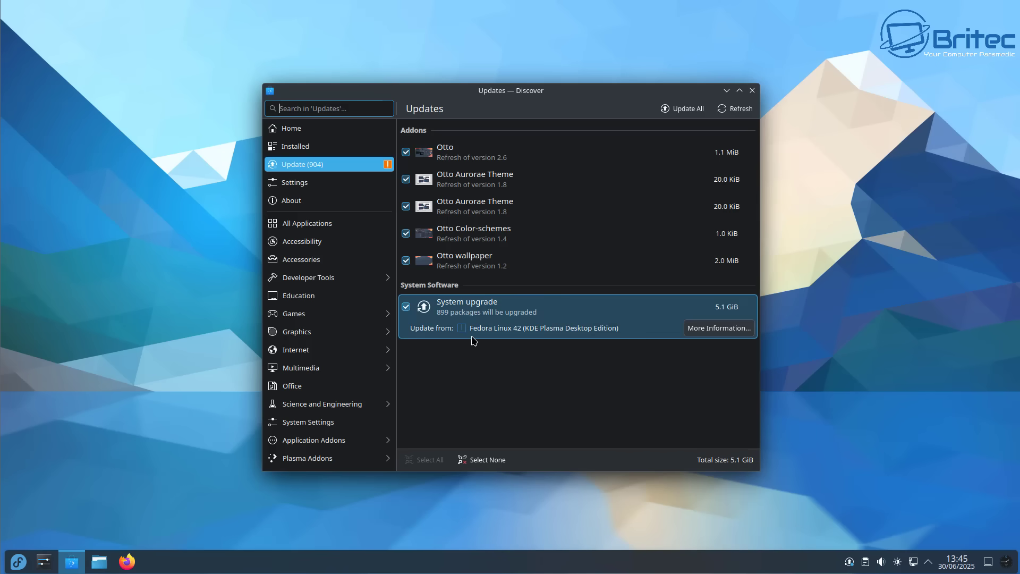
pyautogui.click(691, 108)
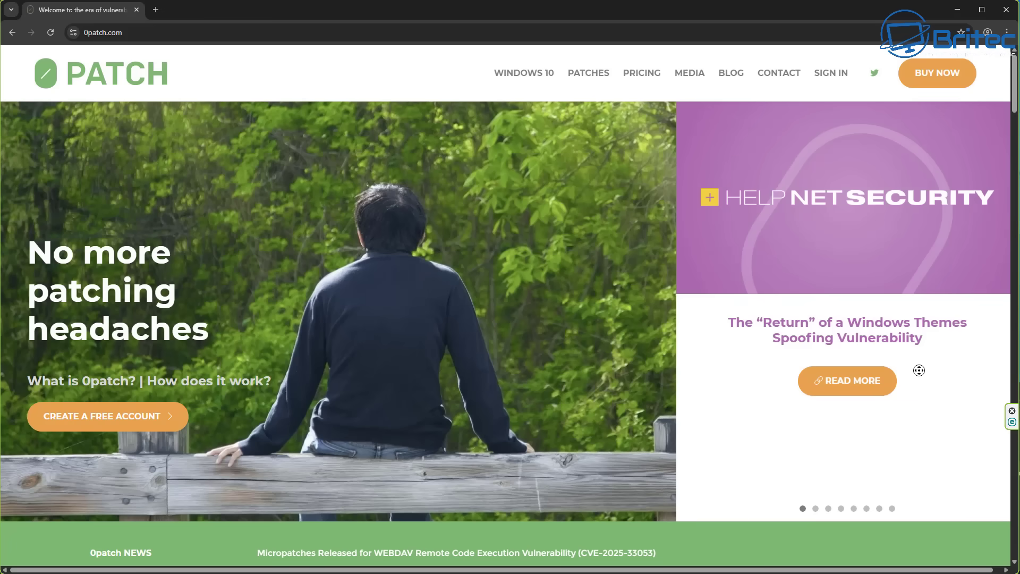
# - Scroll past the 0patch homepage's What is 0patch? section and open the PRICING page
pyautogui.scroll(-2, 912, 396)
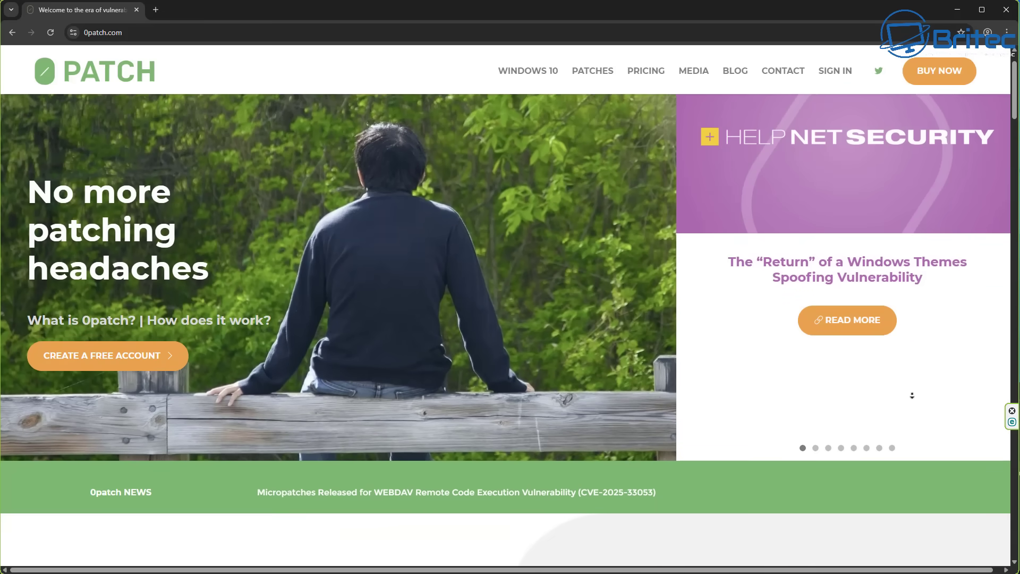
pyautogui.scroll(-3, 912, 396)
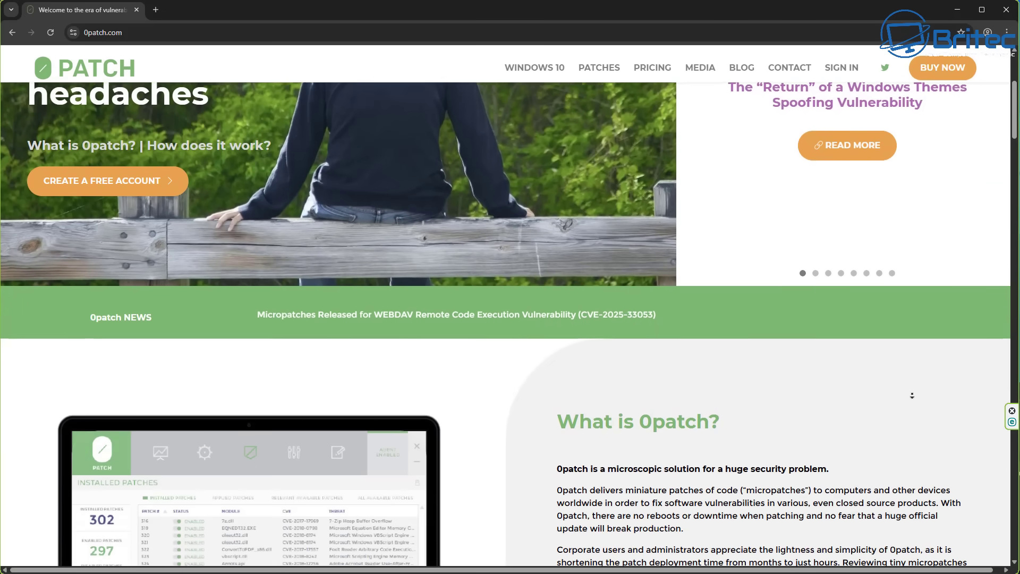
pyautogui.scroll(-3, 912, 395)
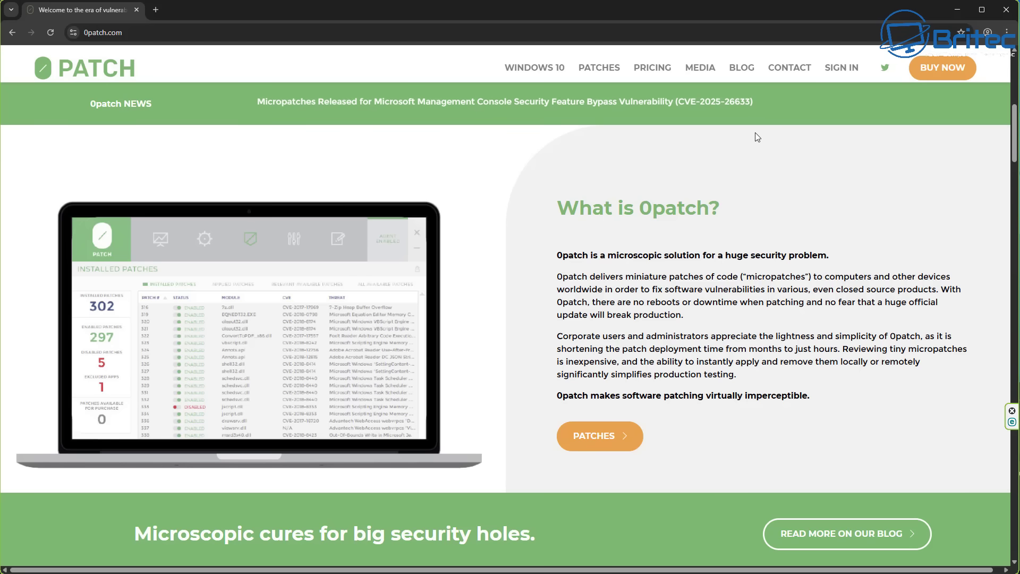
pyautogui.click(648, 72)
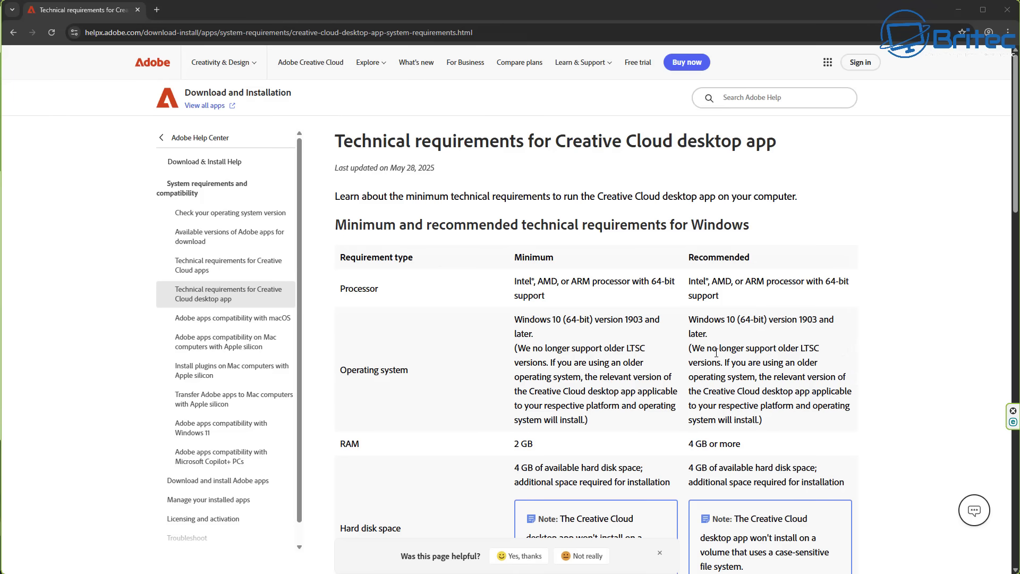
pyautogui.moveTo(818, 350); pyautogui.dragTo(689, 340)
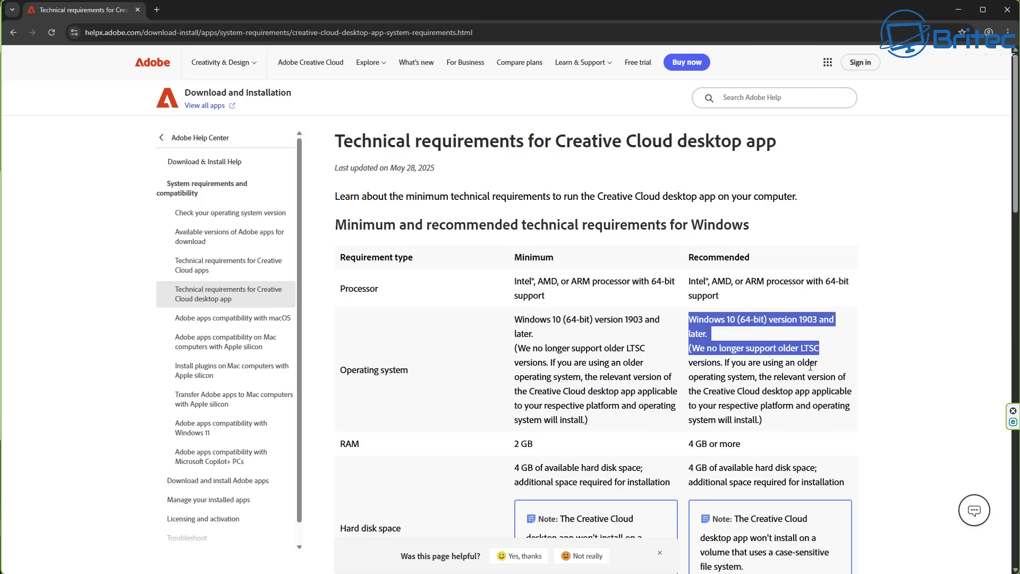
pyautogui.click(731, 365)
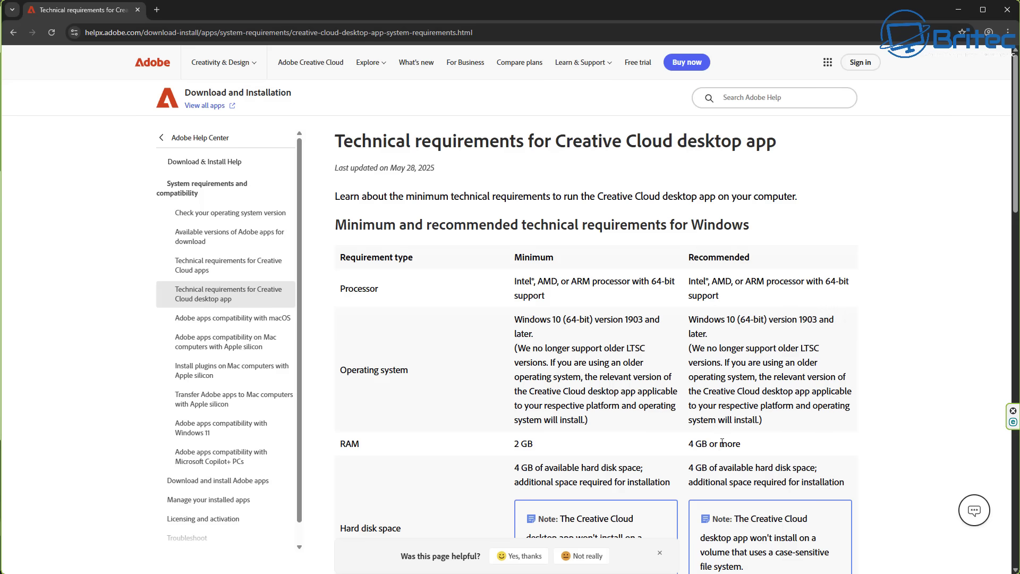